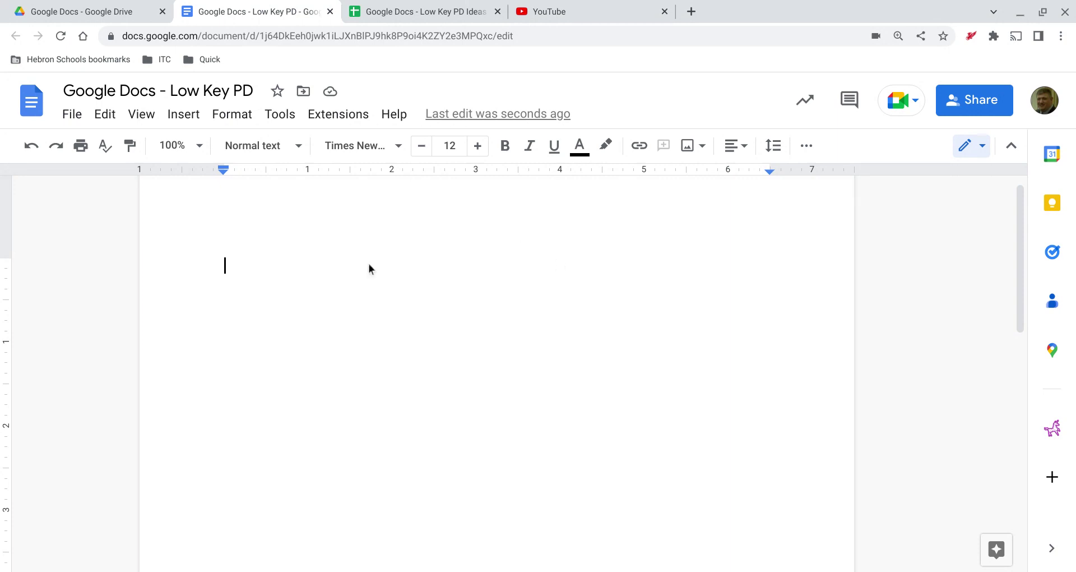
Step: Insert a web image found by searching for "pensive": the illustration of the brown-haired woman in a green top
{"action": "left_click", "coordinate": [197, 130]}
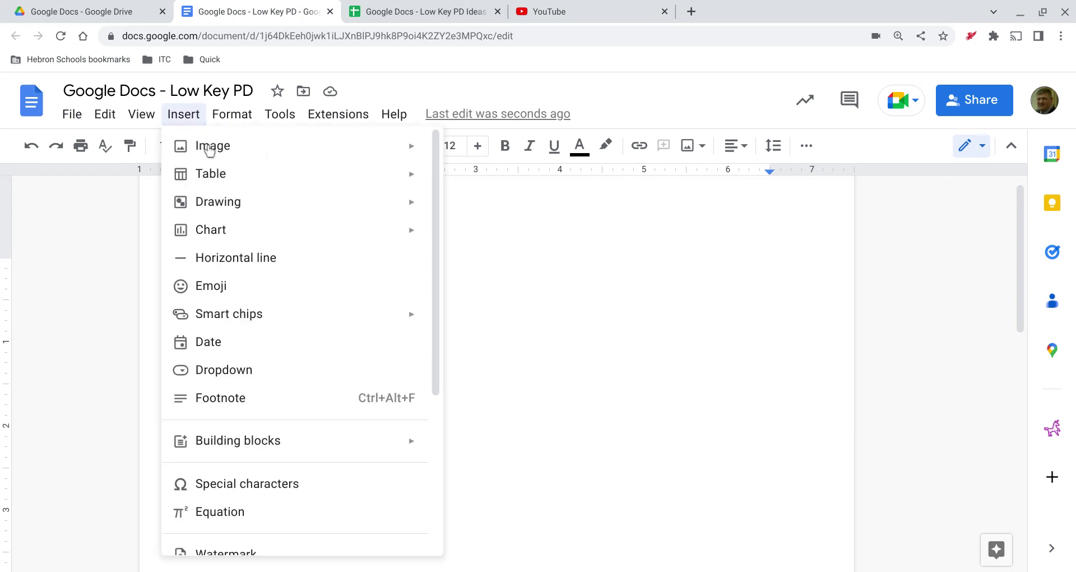
{"action": "mouse_move", "coordinate": [211, 160]}
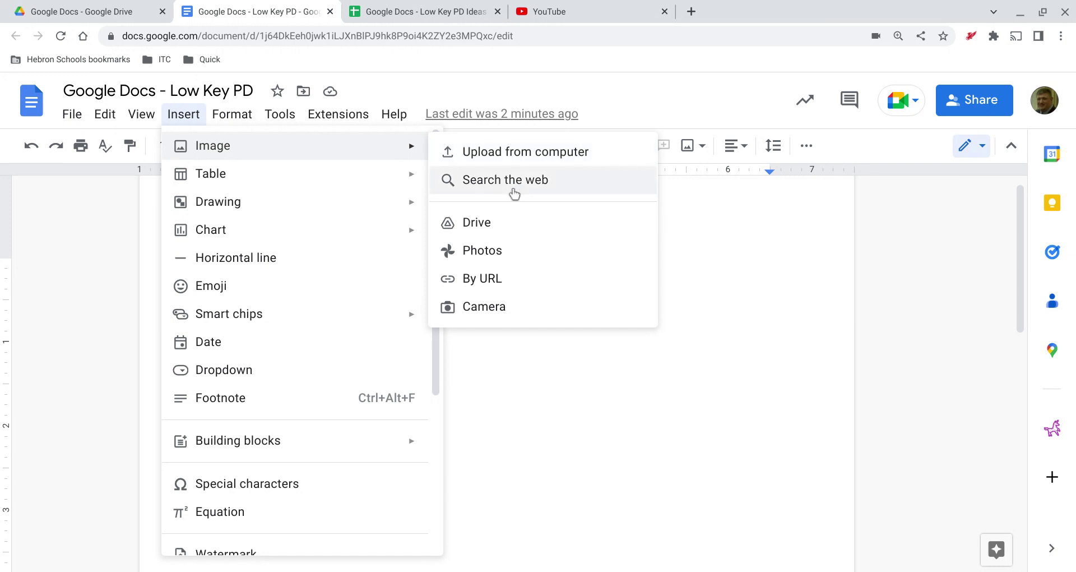
{"action": "left_click", "coordinate": [514, 181]}
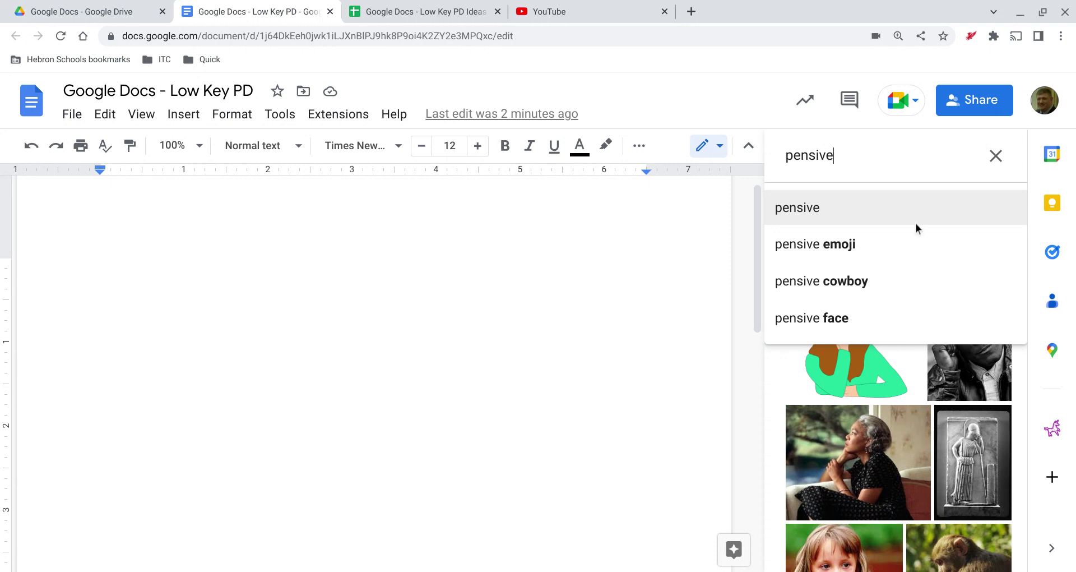
{"action": "left_click", "coordinate": [850, 390]}
{"action": "left_click", "coordinate": [849, 386]}
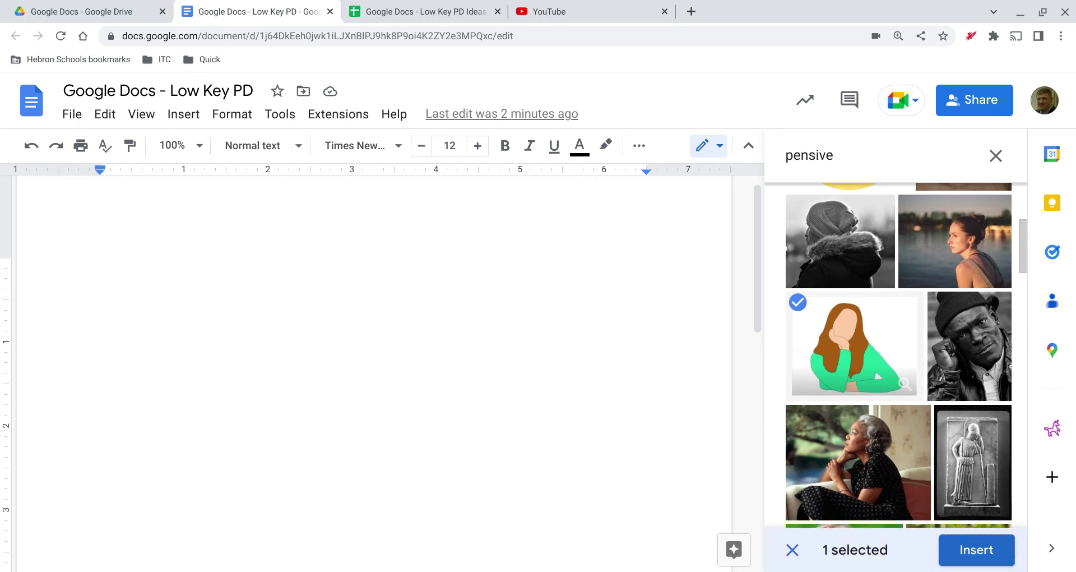
{"action": "left_click", "coordinate": [960, 546]}
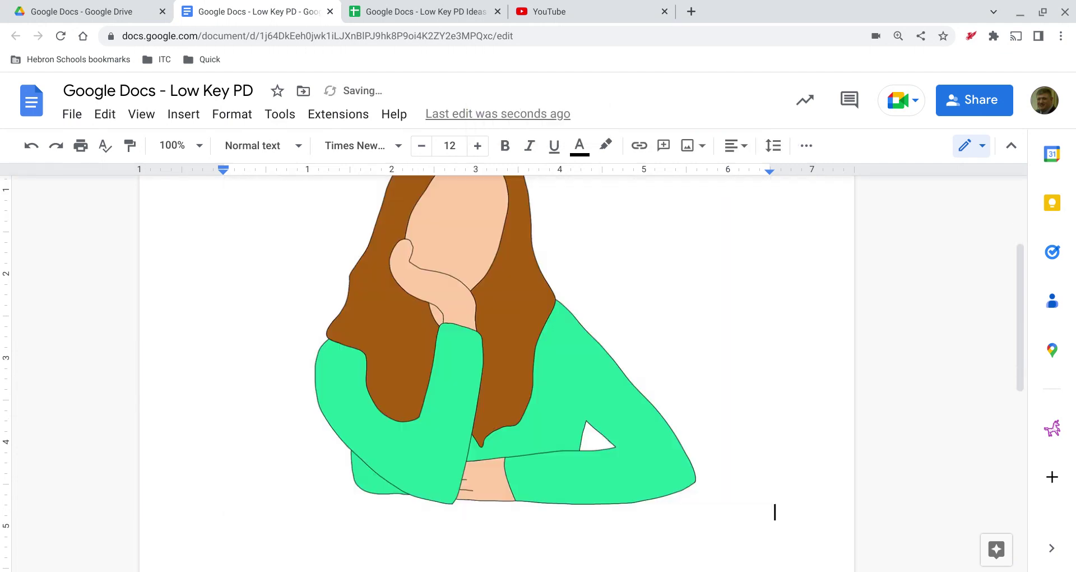
Step: Shrink the inserted illustration proportionally to about 3 inches wide
{"action": "left_click", "coordinate": [630, 516]}
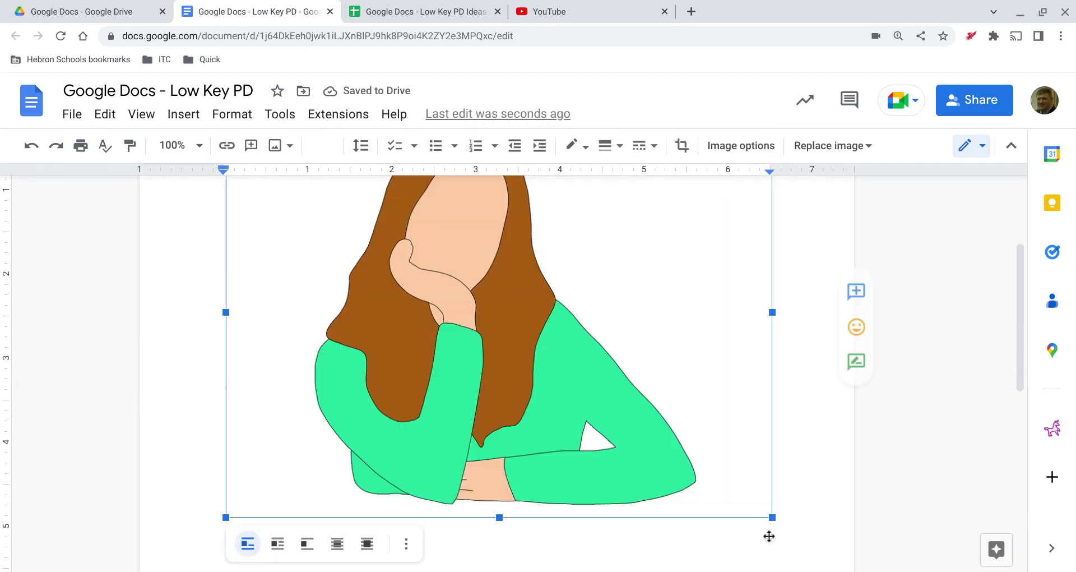
{"action": "left_click", "coordinate": [771, 548]}
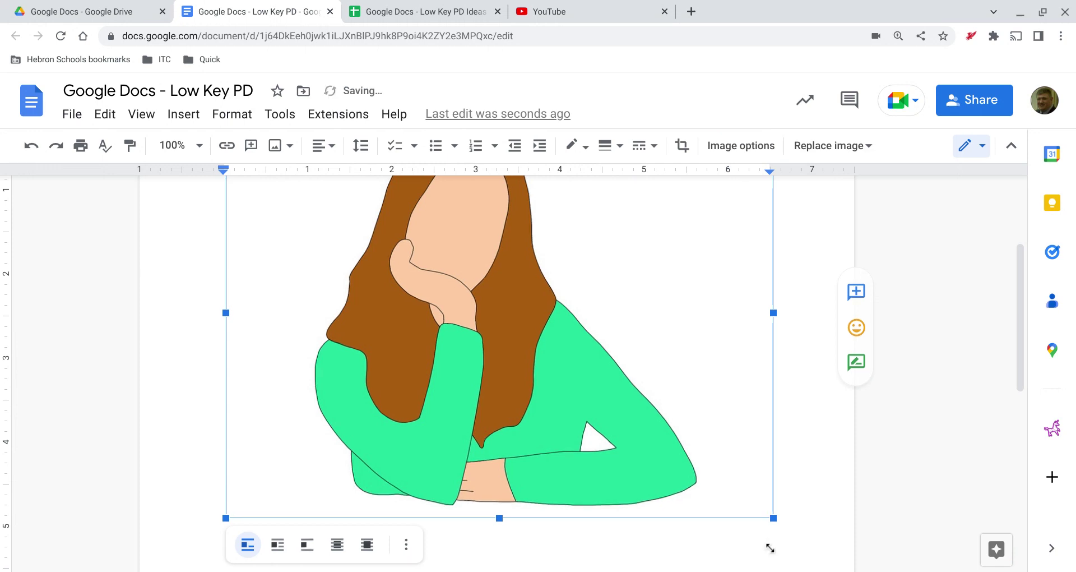
{"action": "left_click_drag", "start_coordinate": [770, 548], "coordinate": [475, 292]}
{"action": "scroll", "coordinate": [638, 283], "scroll_direction": "up", "scroll_amount": 3}
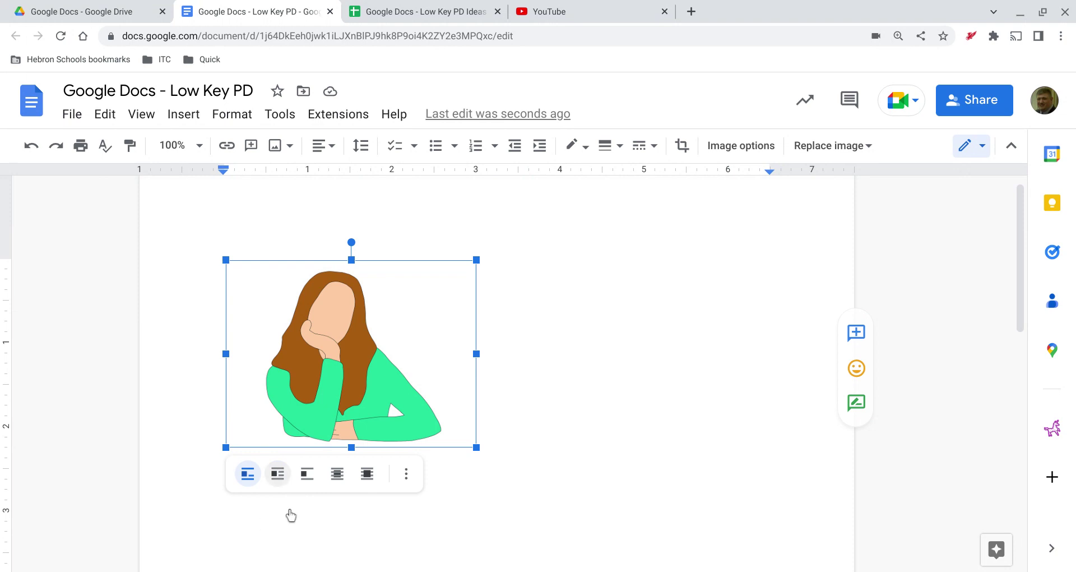
Step: Crop the illustration at its upper, left and right edges to about 1.47 by 2.14 inches, cutting off part of the arm
{"action": "double_click", "coordinate": [418, 407]}
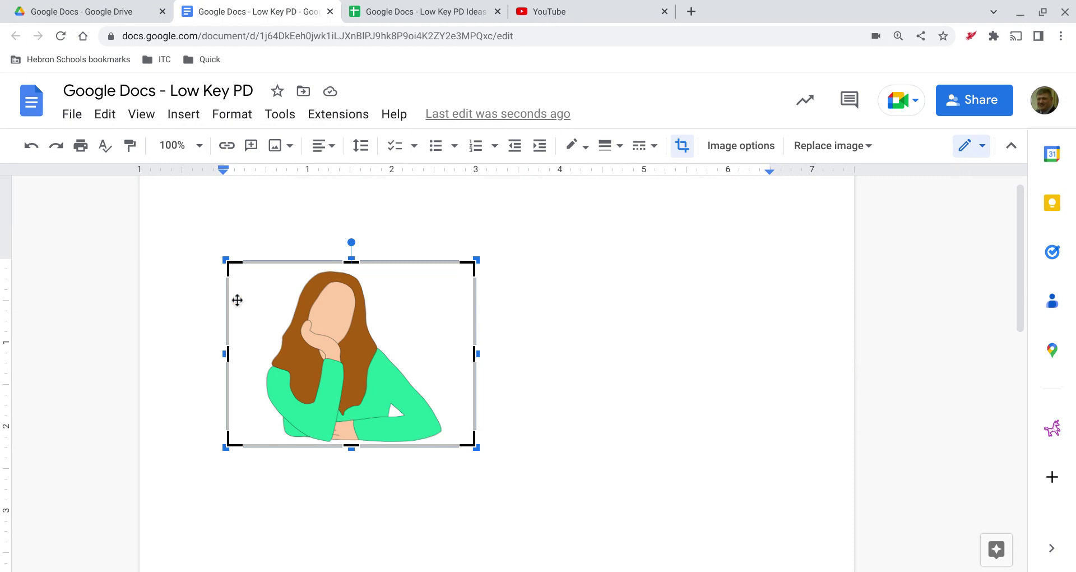
{"action": "mouse_move", "coordinate": [356, 279]}
{"action": "left_mouse_down"}
{"action": "mouse_move", "coordinate": [359, 297]}
{"action": "mouse_move", "coordinate": [359, 288]}
{"action": "left_mouse_up"}
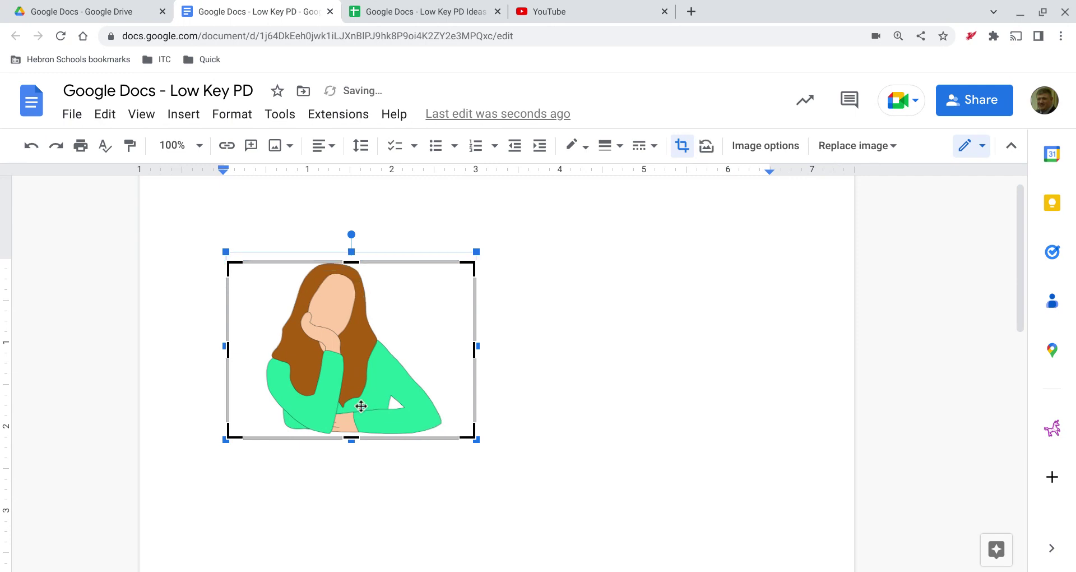
{"action": "left_click_drag", "start_coordinate": [229, 377], "coordinate": [264, 380]}
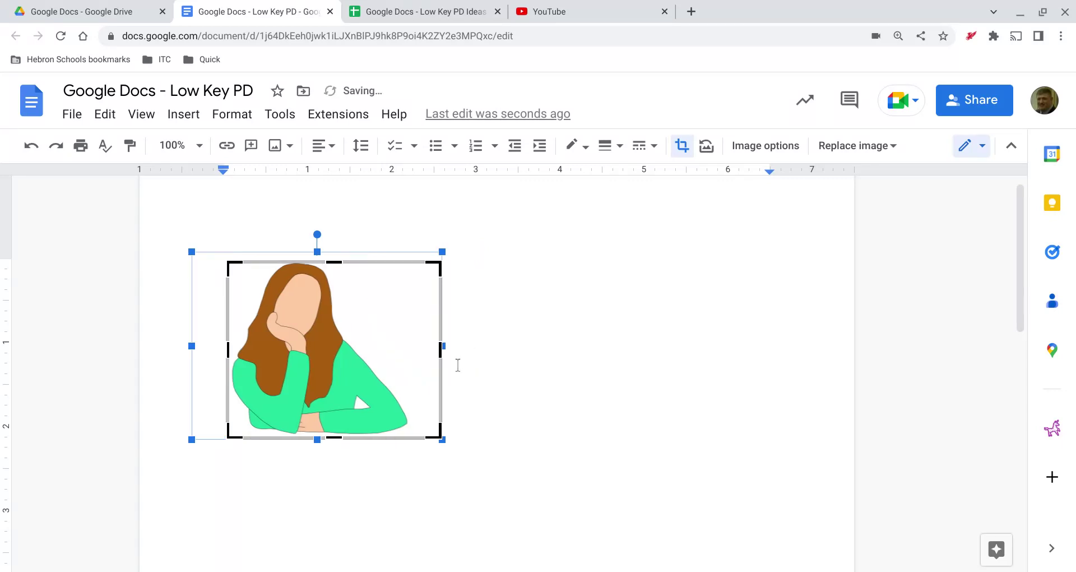
{"action": "left_click_drag", "start_coordinate": [435, 377], "coordinate": [347, 379]}
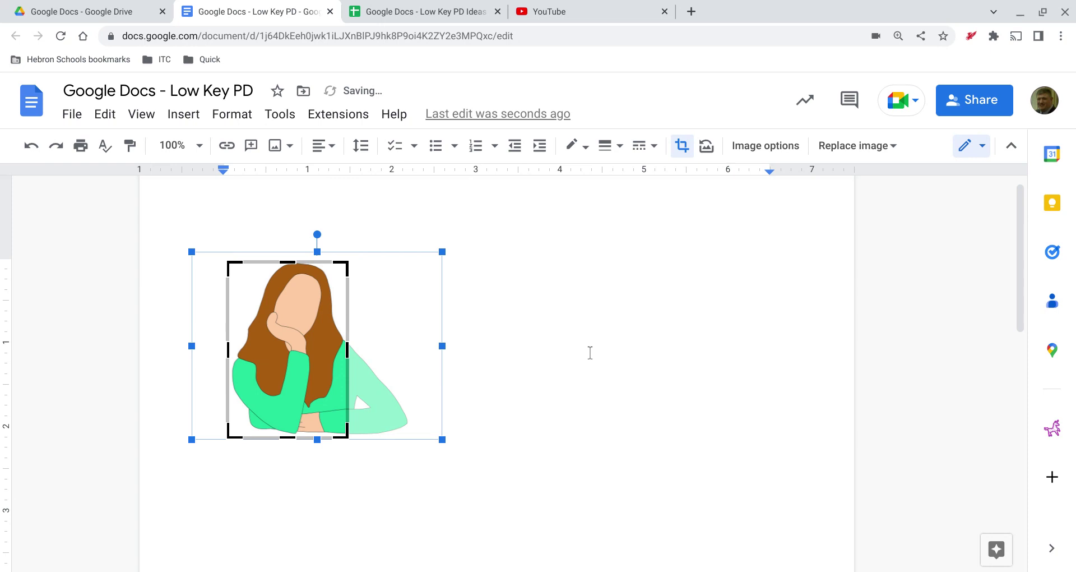
{"action": "left_click", "coordinate": [591, 353]}
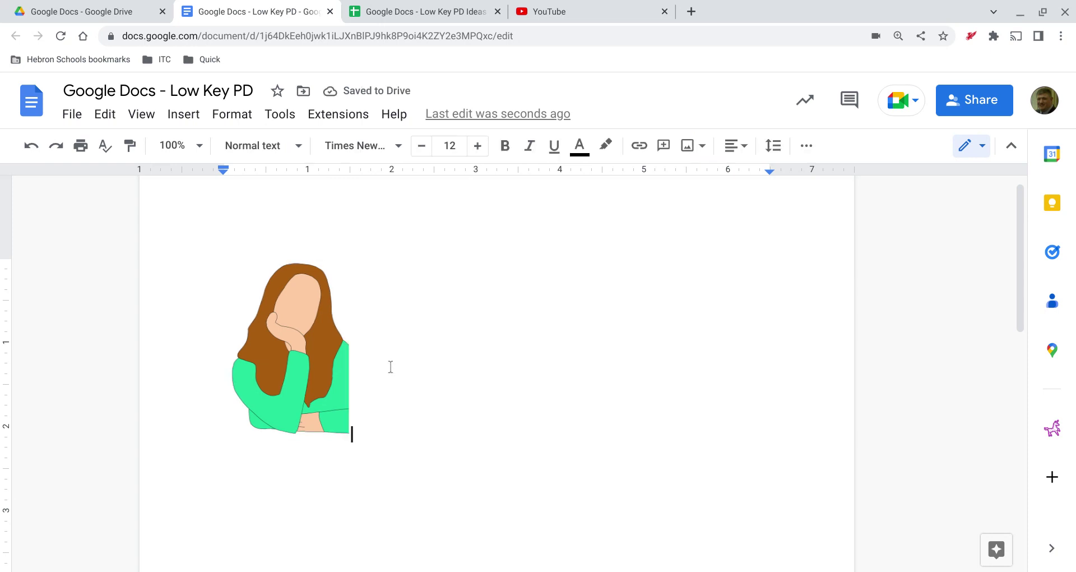
{"action": "double_click", "coordinate": [319, 385]}
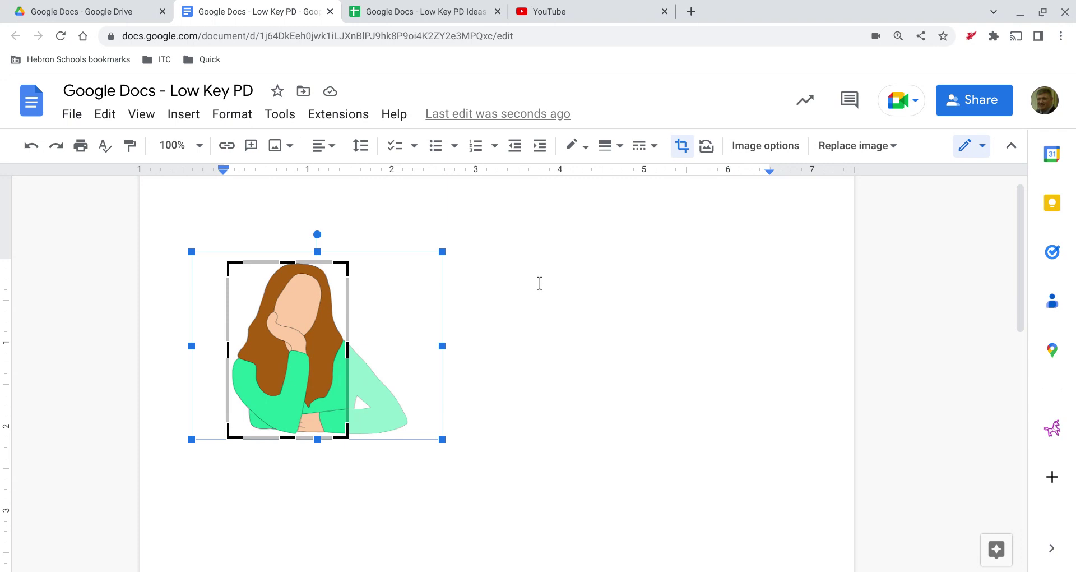
{"action": "left_click", "coordinate": [540, 283]}
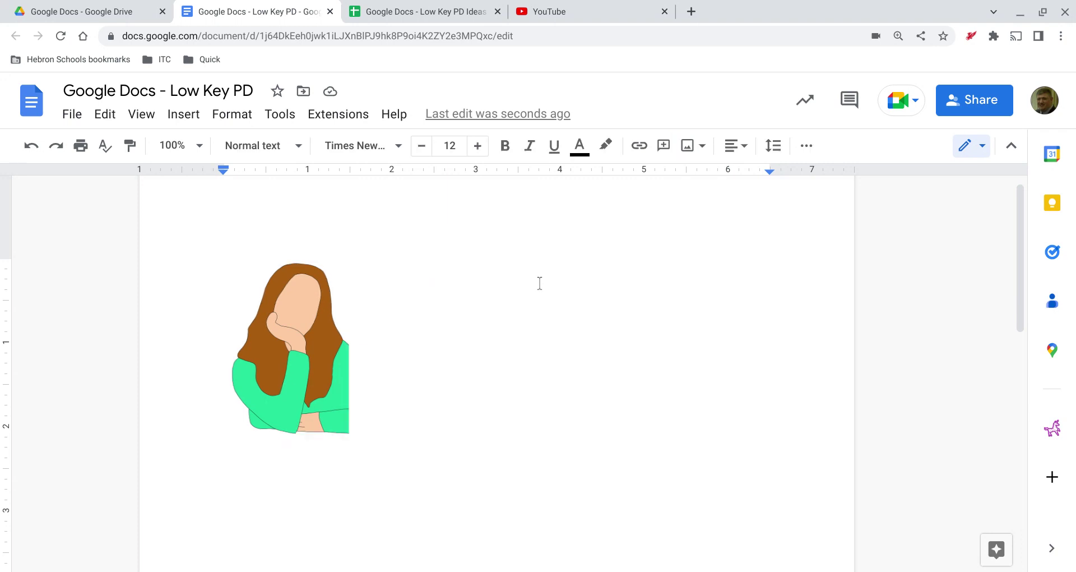
Step: Open the image options for the cropped illustration, collapse the adjustments and show the size and rotation settings
{"action": "right_click", "coordinate": [293, 360]}
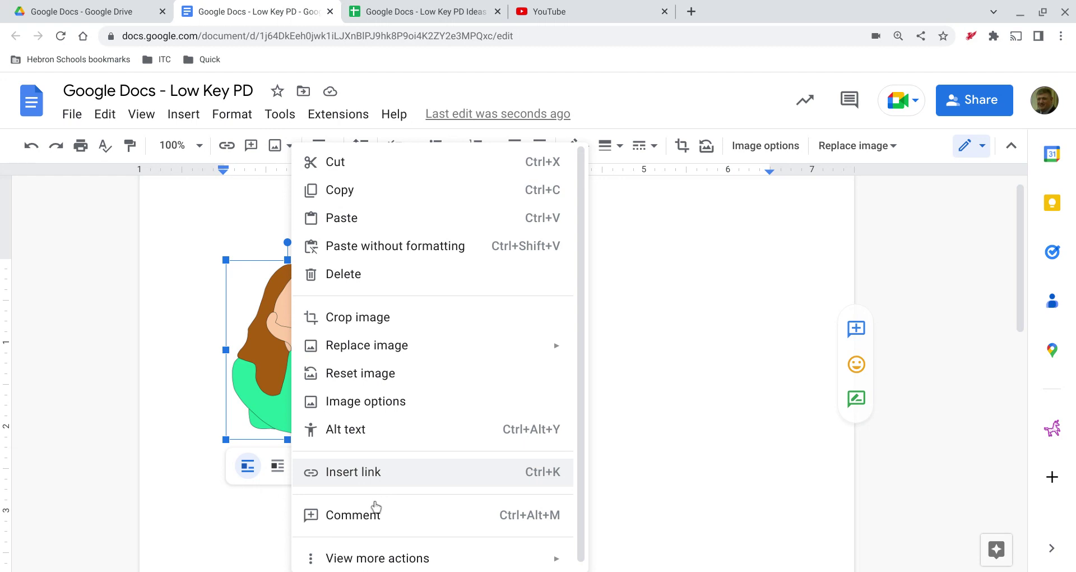
{"action": "left_click", "coordinate": [375, 420]}
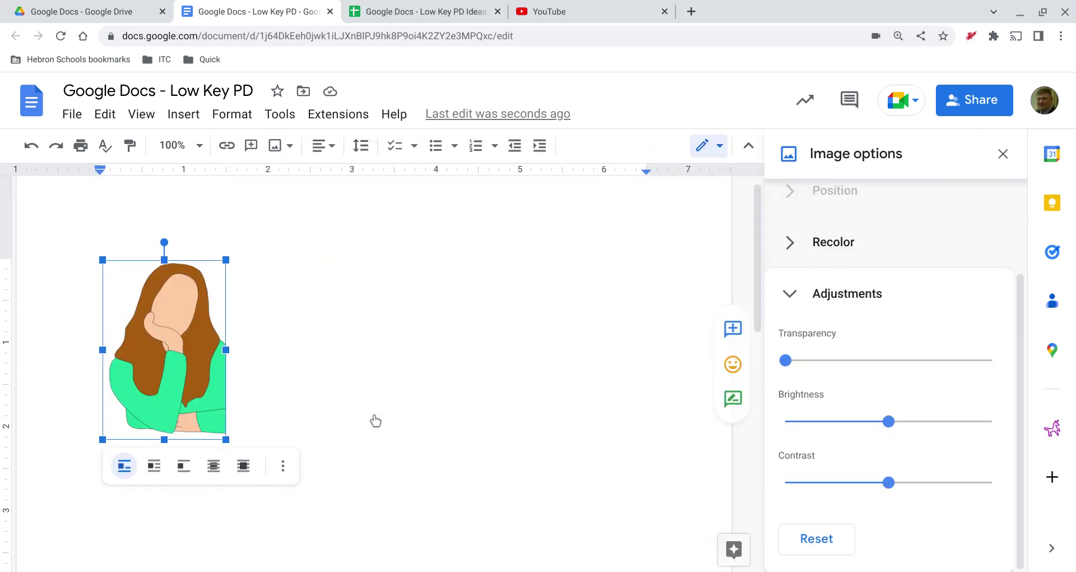
{"action": "scroll", "coordinate": [983, 247], "scroll_direction": "up", "scroll_amount": 2}
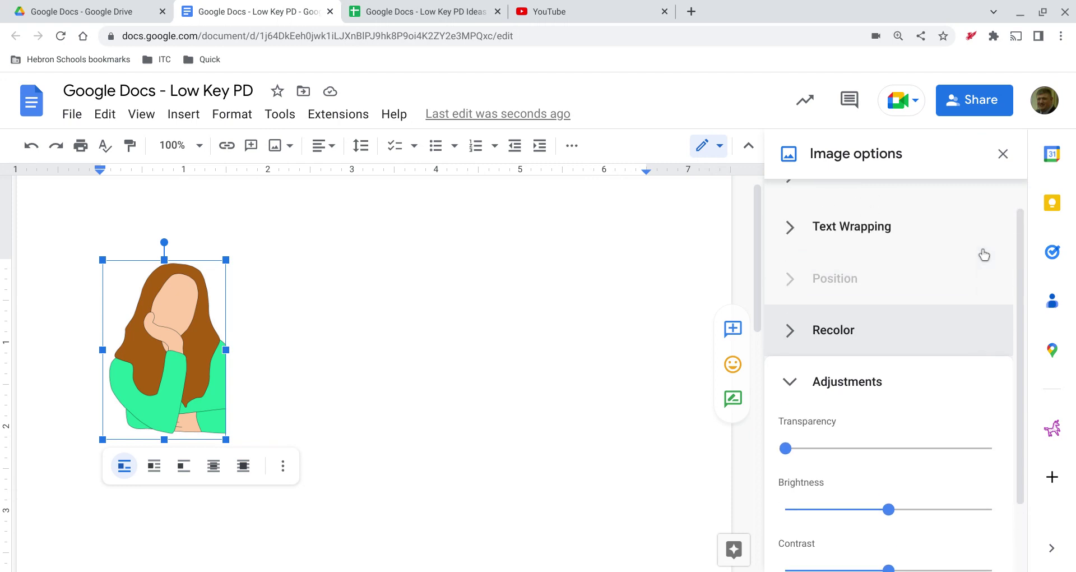
{"action": "left_click", "coordinate": [792, 432]}
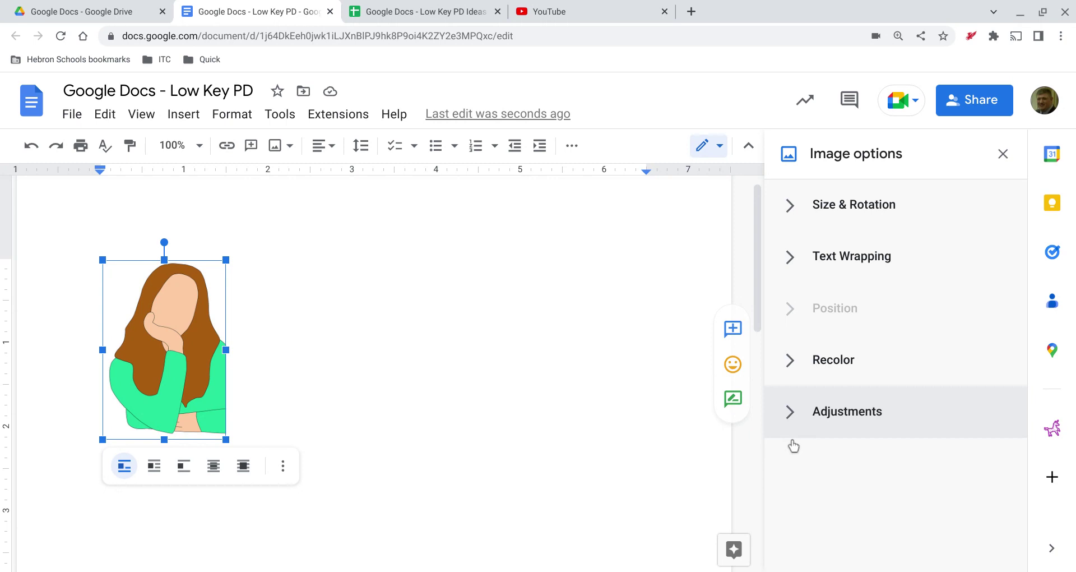
{"action": "left_click", "coordinate": [796, 223]}
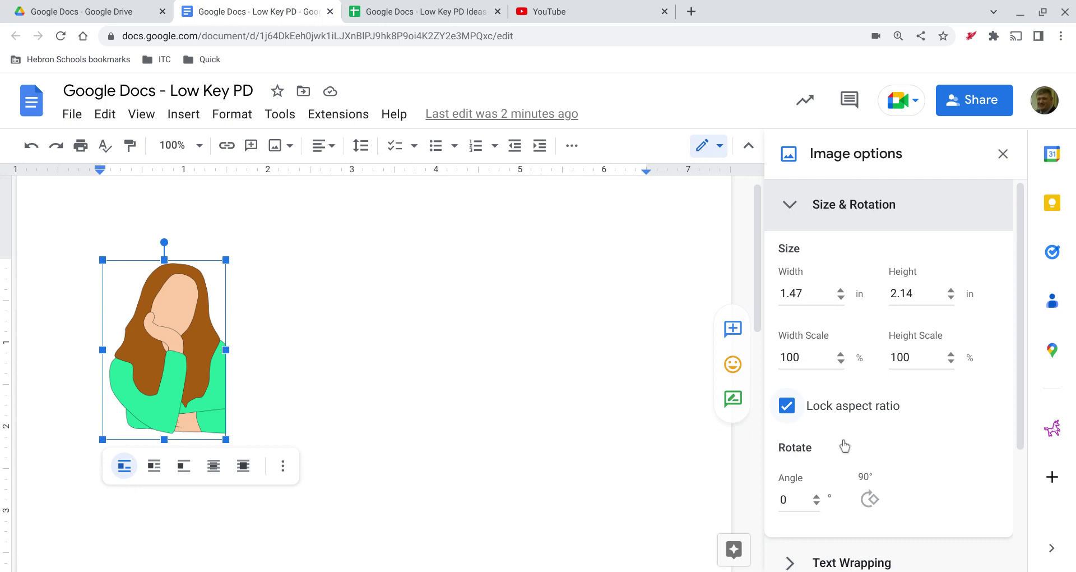
Step: Unlock the illustration's aspect ratio and set its width scale to 140%
{"action": "left_click", "coordinate": [787, 406]}
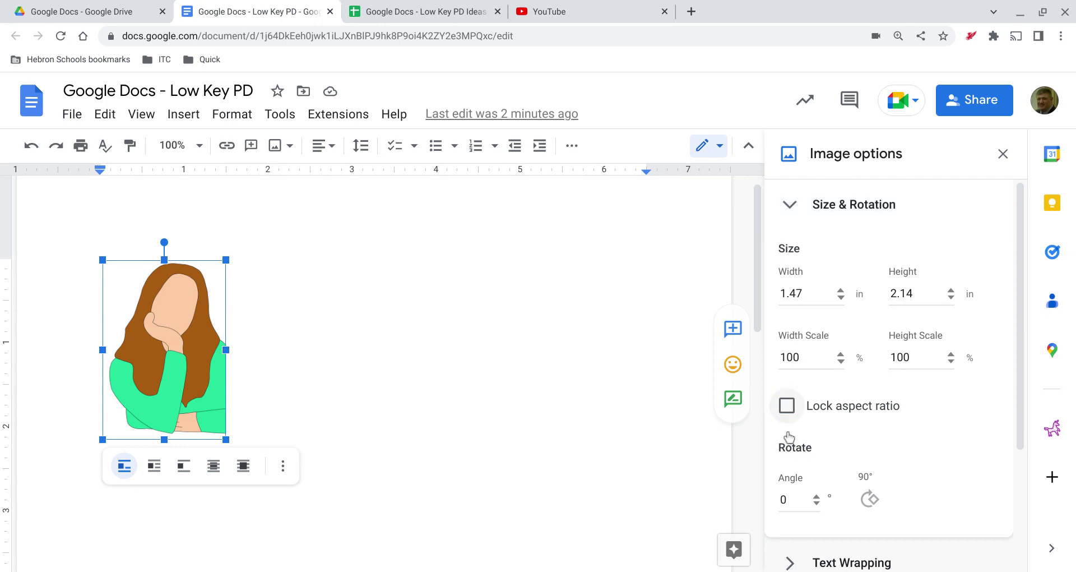
{"action": "left_click", "coordinate": [841, 354]}
{"action": "left_click", "coordinate": [841, 354]}
{"action": "left_click", "coordinate": [841, 353]}
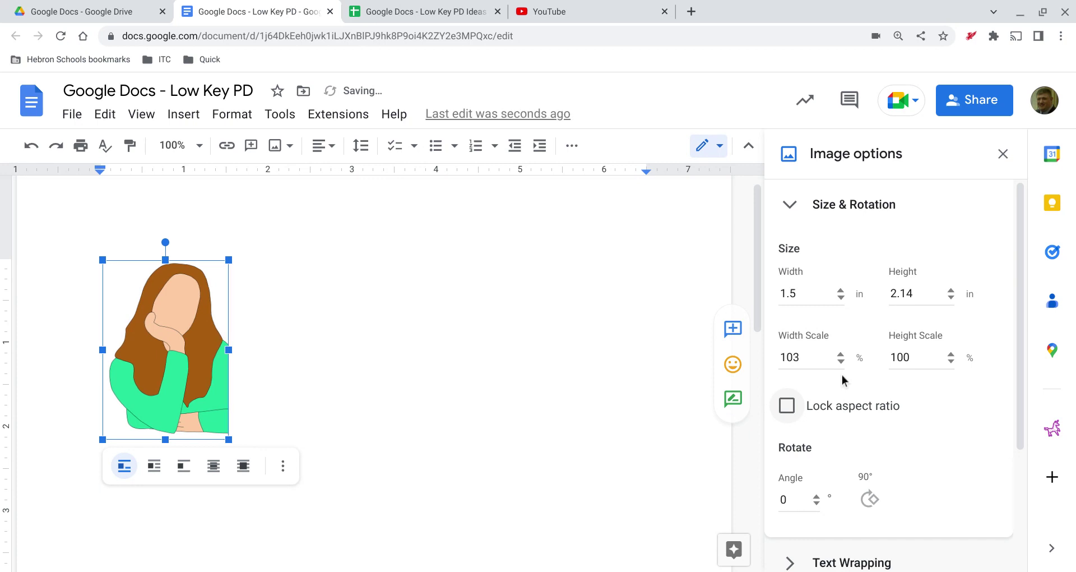
{"action": "left_click", "coordinate": [841, 353]}
{"action": "left_click", "coordinate": [840, 354]}
{"action": "left_click", "coordinate": [841, 353]}
{"action": "left_click", "coordinate": [841, 354]}
{"action": "left_click", "coordinate": [841, 354]}
{"action": "left_click", "coordinate": [841, 353]}
{"action": "left_click", "coordinate": [841, 353]}
{"action": "left_click", "coordinate": [841, 353]}
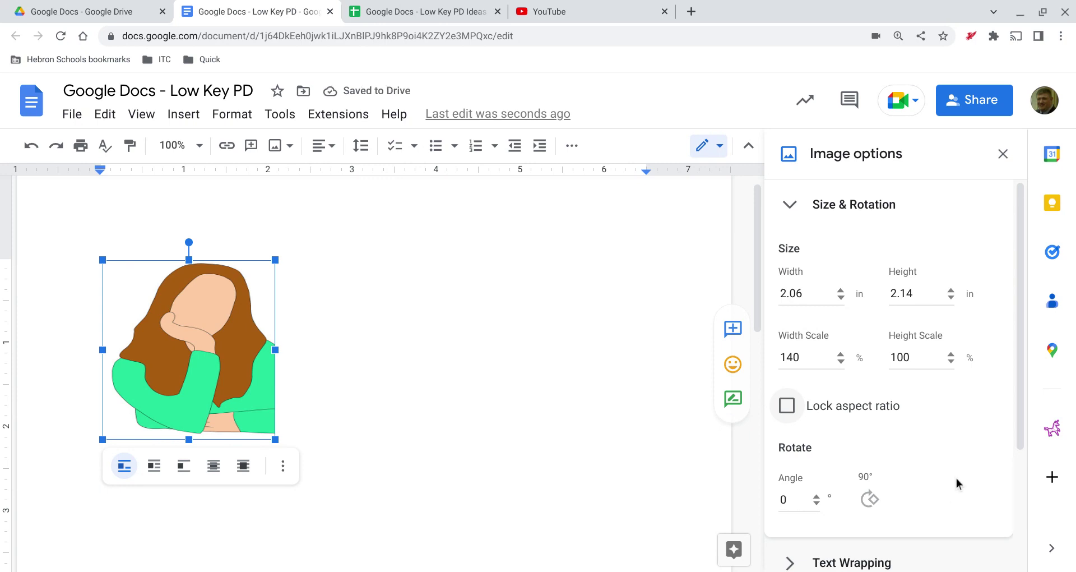
Step: Rotate the illustration to an angle of 10°
{"action": "scroll", "coordinate": [880, 403], "scroll_direction": "down", "scroll_amount": 3}
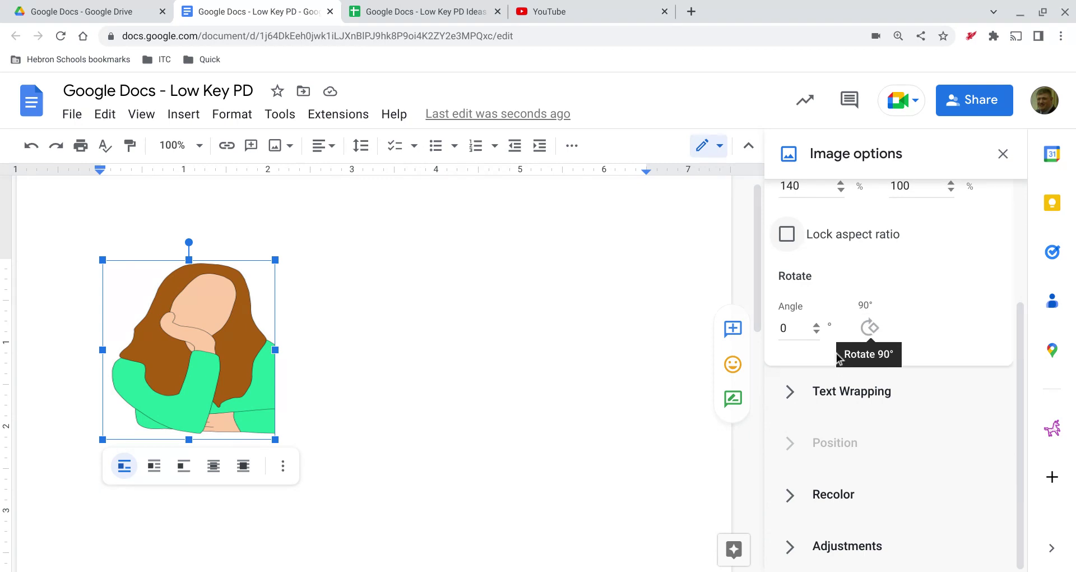
{"action": "left_click", "coordinate": [817, 325]}
{"action": "left_click", "coordinate": [817, 325]}
{"action": "key", "text": "Up"}
{"action": "key", "text": "Up"}
{"action": "key", "text": "Up"}
{"action": "key", "text": "Up"}
{"action": "key", "text": "Up"}
{"action": "key", "text": "Up"}
{"action": "key", "text": "Up"}
{"action": "key", "text": "Up"}
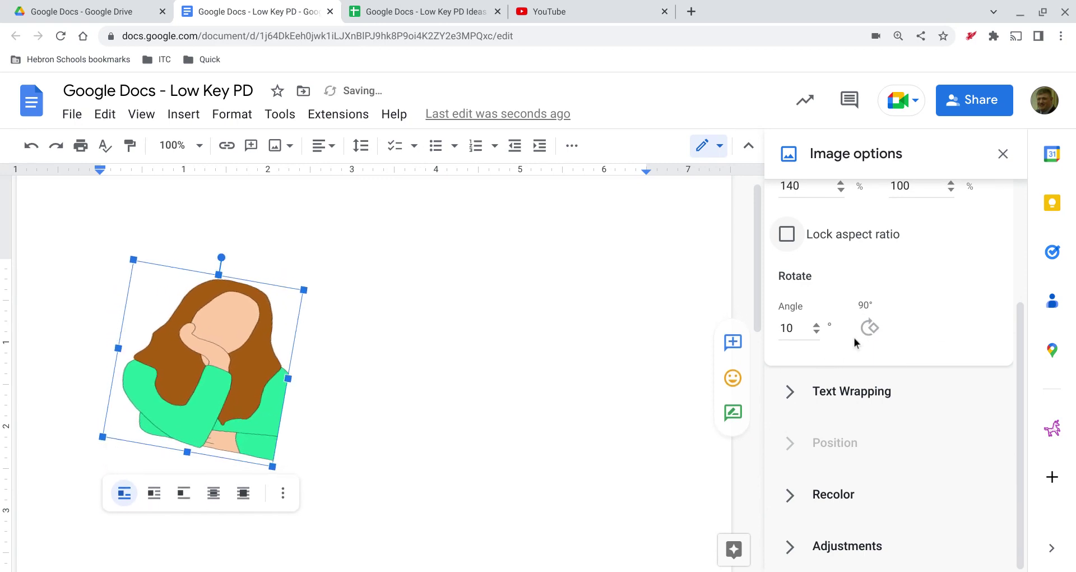
{"action": "left_click", "coordinate": [467, 339]}
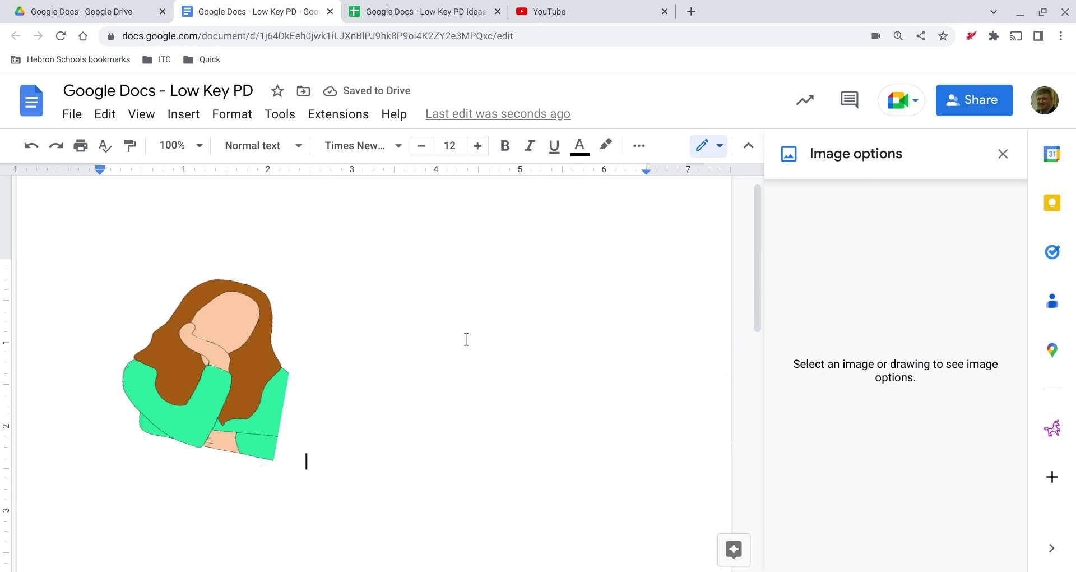
Step: Set the illustration's rotation angle back to 0°
{"action": "left_click", "coordinate": [219, 406]}
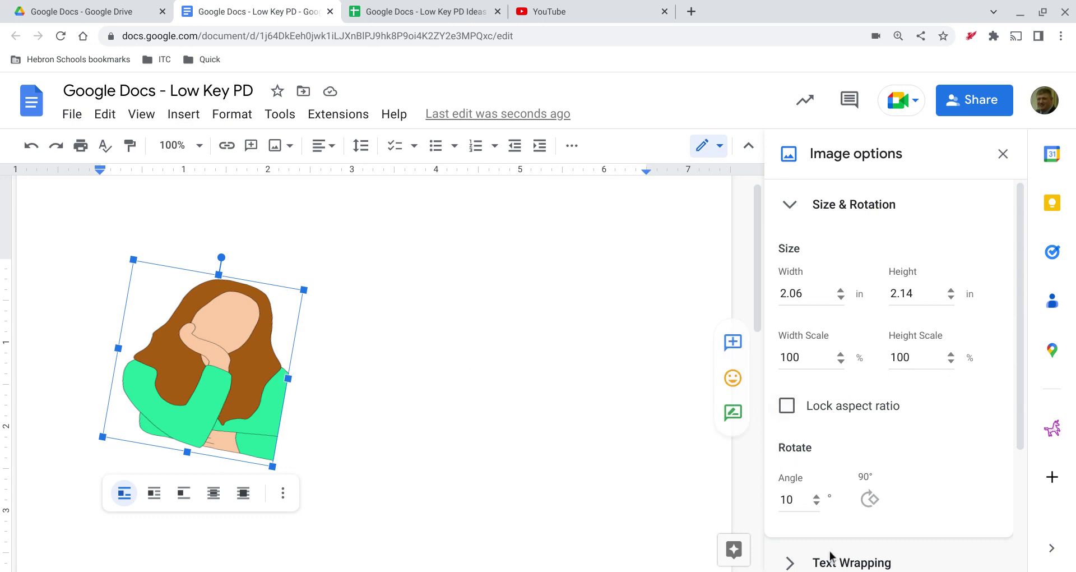
{"action": "left_click", "coordinate": [804, 527]}
{"action": "key", "text": "BackSpace"}
{"action": "key", "text": "BackSpace"}
{"action": "type", "text": "0"}
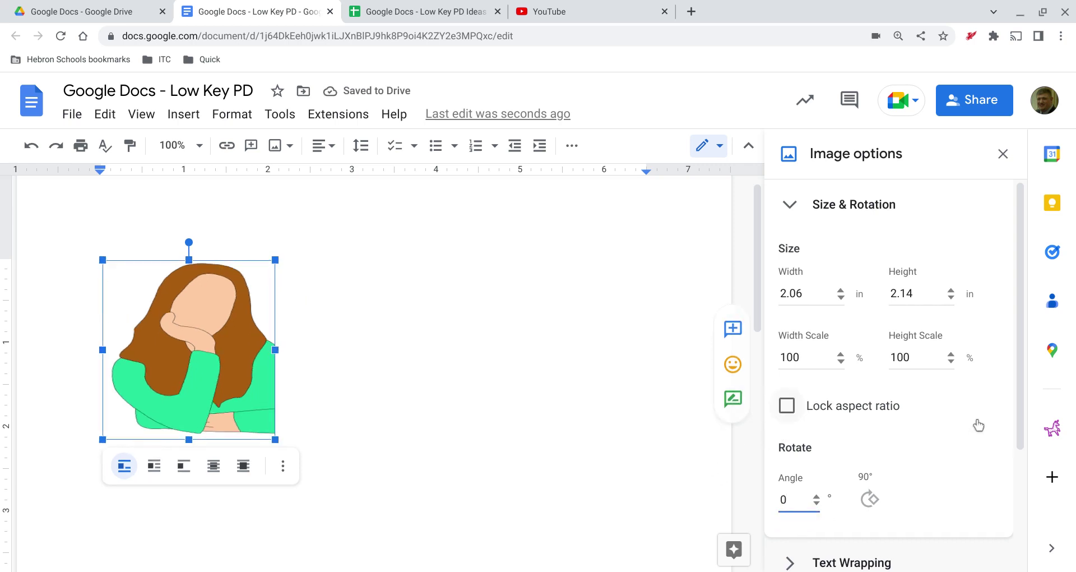
Step: Review the text wrapping styles available for the illustration
{"action": "left_click", "coordinate": [786, 222]}
{"action": "left_click", "coordinate": [785, 281]}
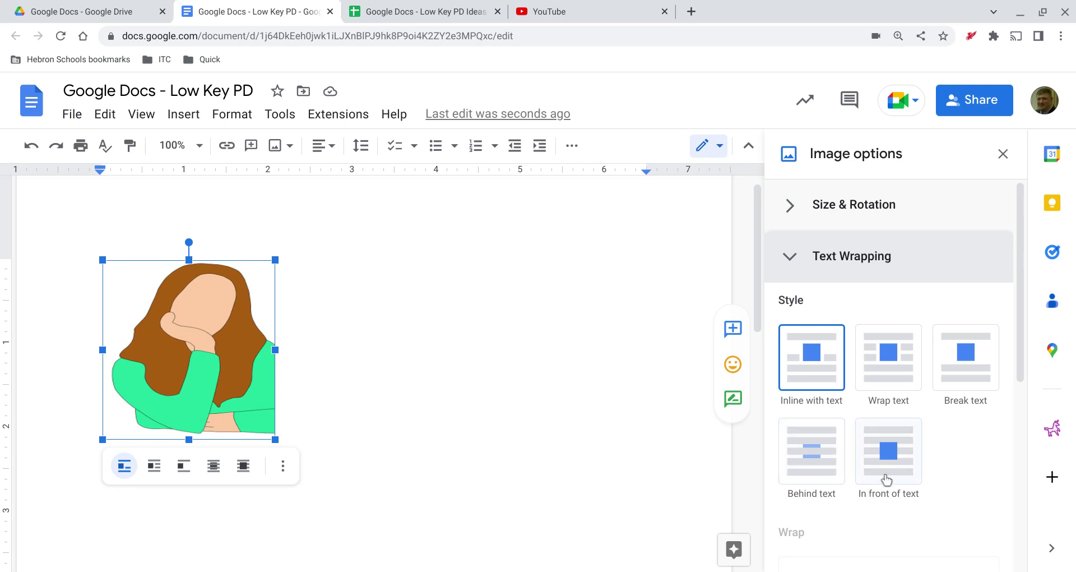
{"action": "left_click", "coordinate": [801, 281]}
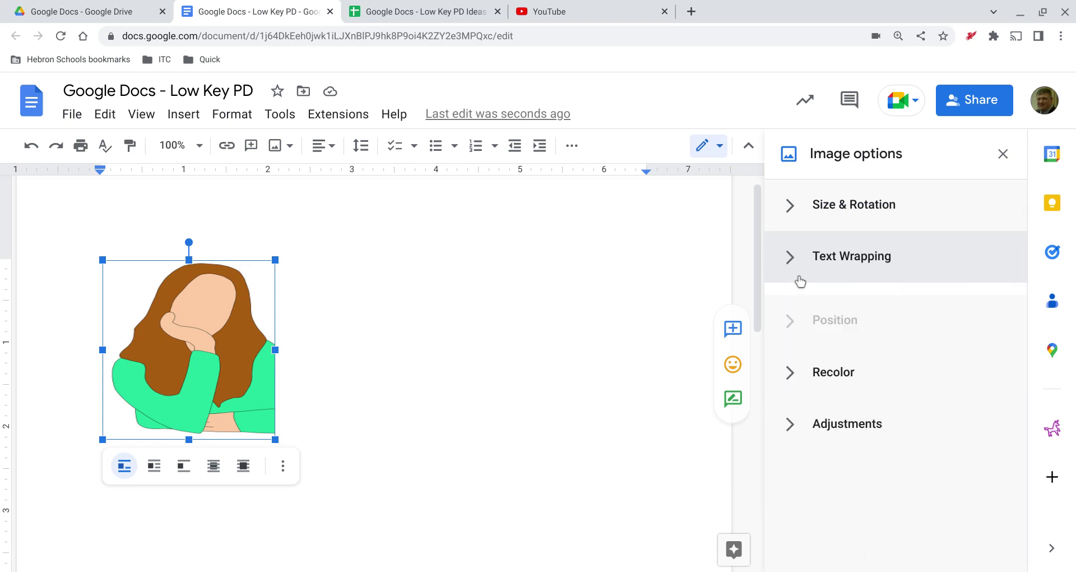
Step: Recolor the illustration with the yellow Light 4 preset
{"action": "left_click", "coordinate": [793, 385]}
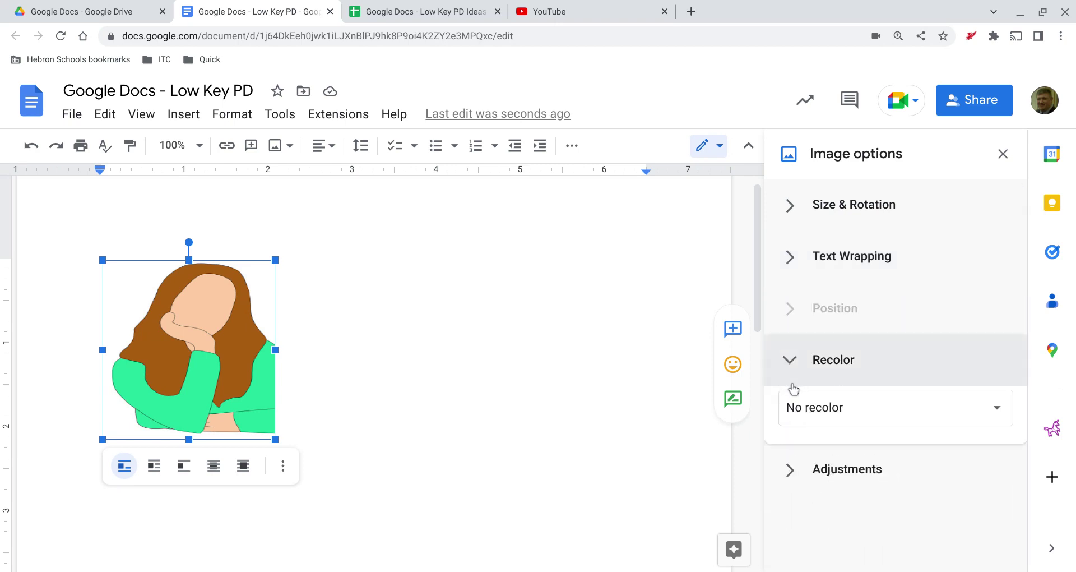
{"action": "left_click", "coordinate": [843, 440]}
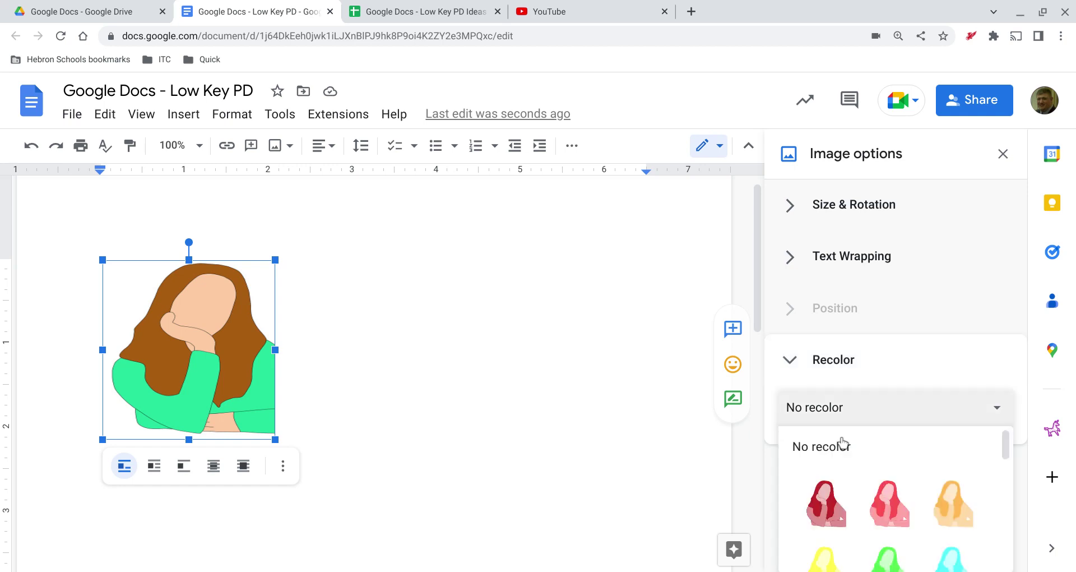
{"action": "scroll", "coordinate": [873, 518], "scroll_direction": "down", "scroll_amount": 3}
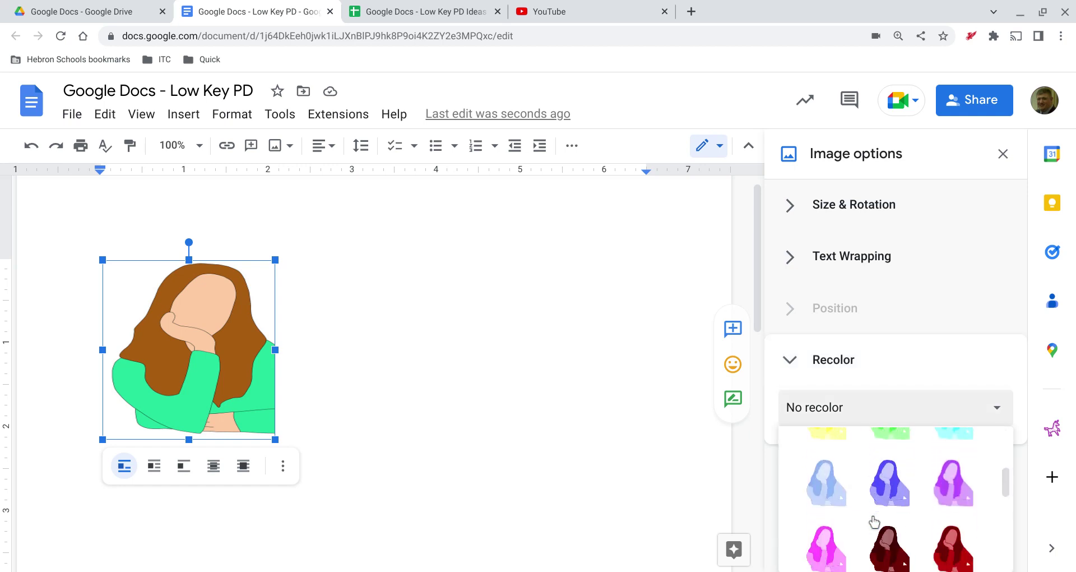
{"action": "scroll", "coordinate": [820, 483], "scroll_direction": "up", "scroll_amount": 2}
{"action": "left_click", "coordinate": [822, 482]}
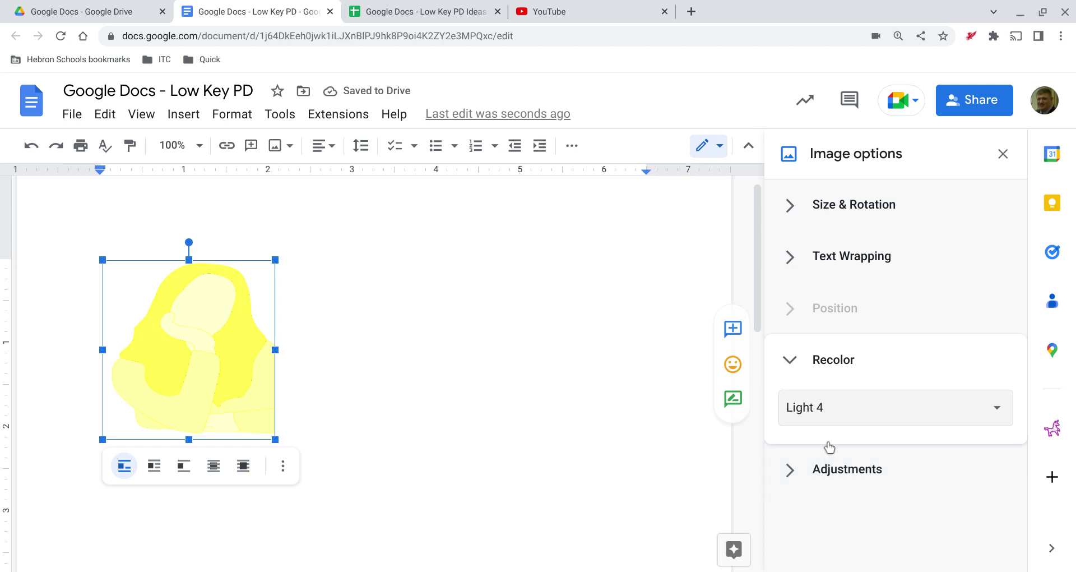
Step: Restore the illustration's original colors with the No recolor option
{"action": "left_click", "coordinate": [829, 415]}
{"action": "scroll", "coordinate": [869, 502], "scroll_direction": "up", "scroll_amount": 3}
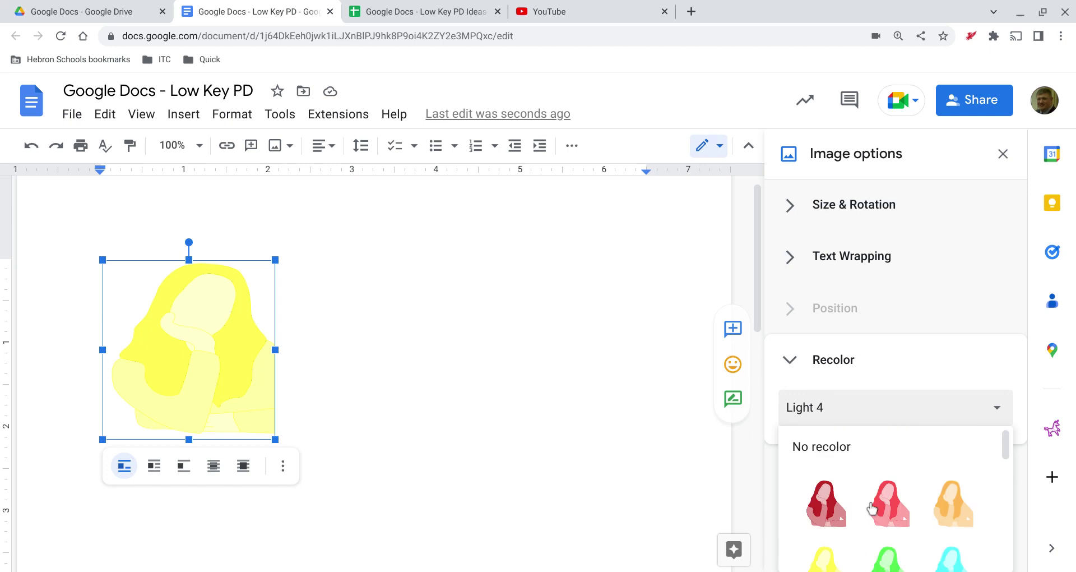
{"action": "left_click", "coordinate": [838, 451]}
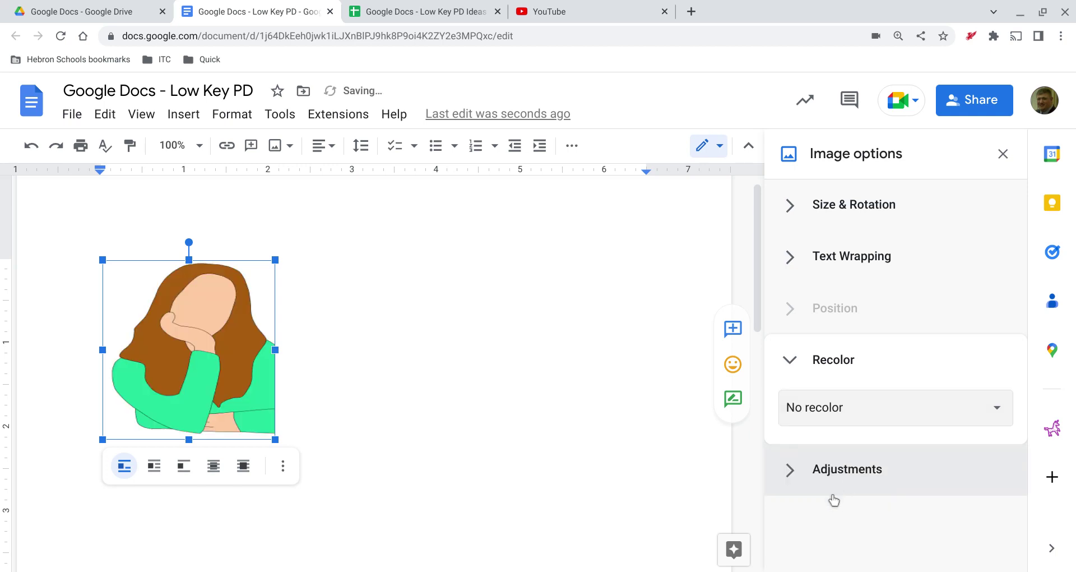
Step: Set the illustration's transparency to about 63%
{"action": "left_click", "coordinate": [807, 488]}
{"action": "scroll", "coordinate": [891, 424], "scroll_direction": "down", "scroll_amount": 3}
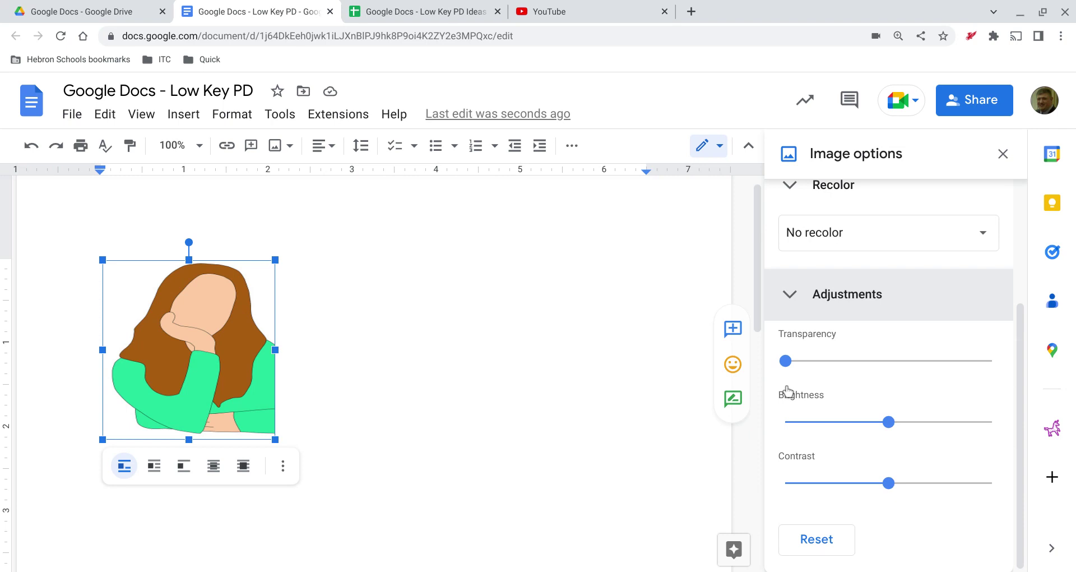
{"action": "left_click_drag", "start_coordinate": [788, 361], "coordinate": [921, 372]}
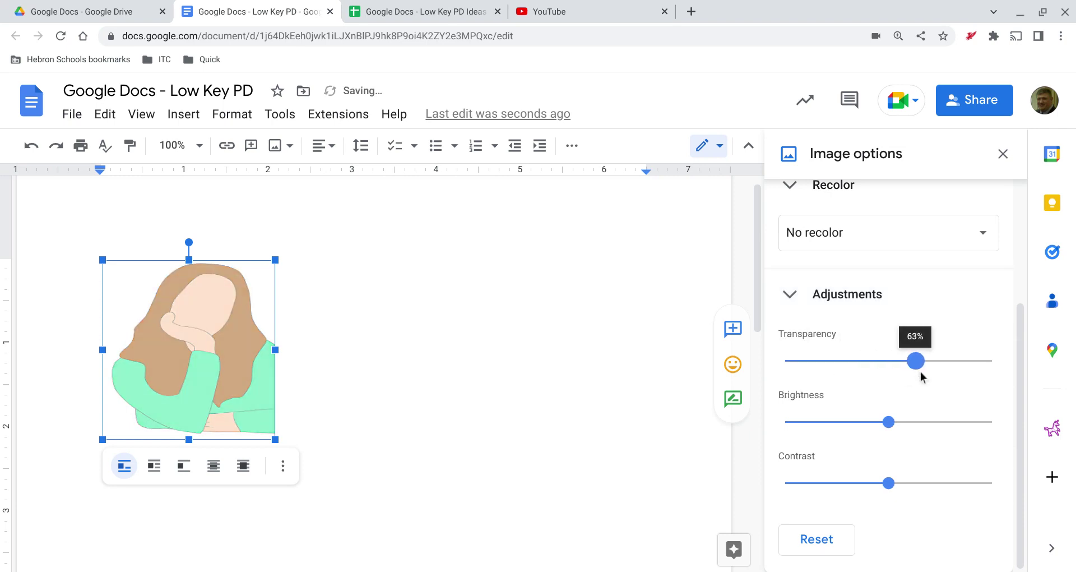